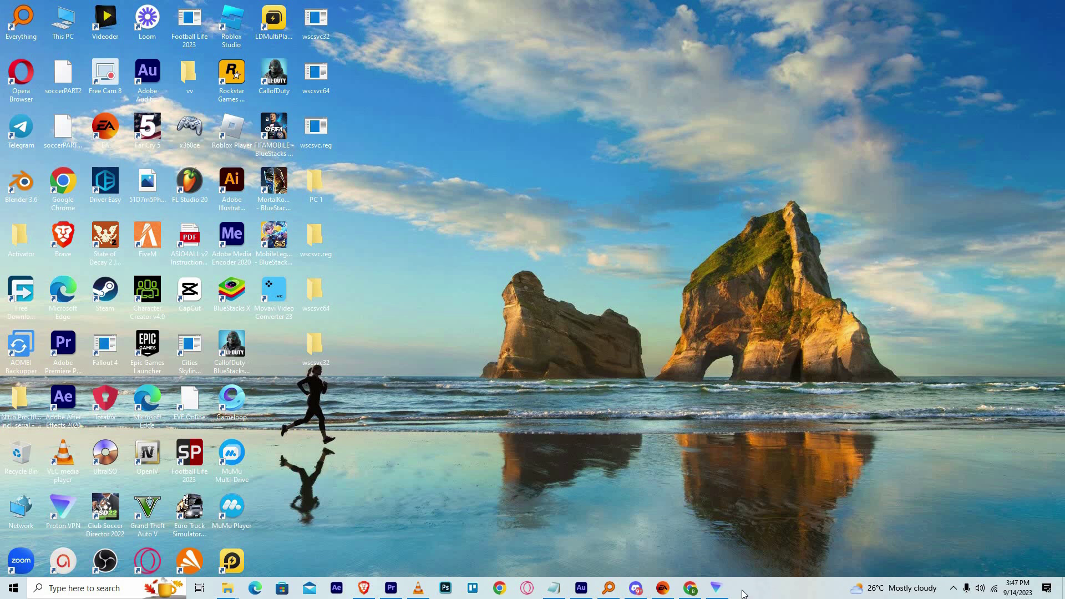
Step: Start Proton VPN and connect to the free United States server US-FREE#111045
click(719, 588)
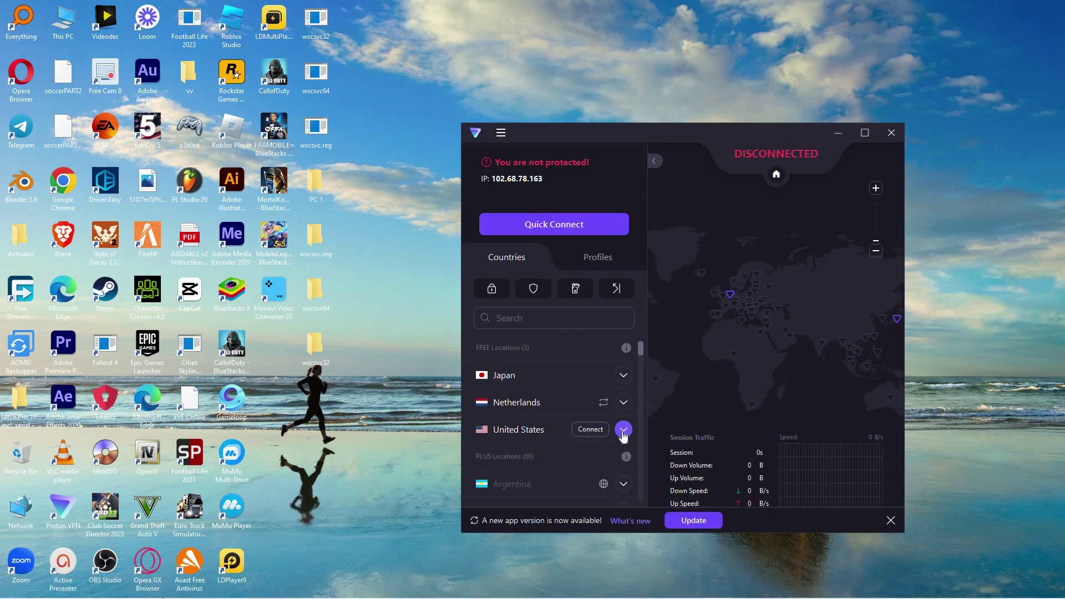
click(624, 429)
click(617, 475)
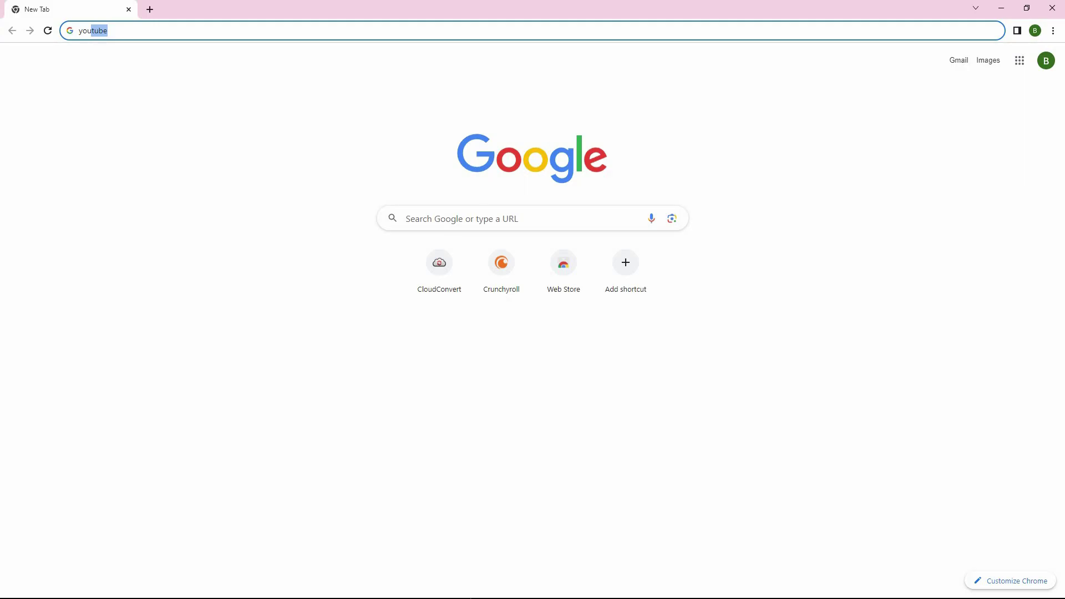
Step: Run a Google search for 'youtube' from Chrome's address bar
click(187, 24)
key(Return)
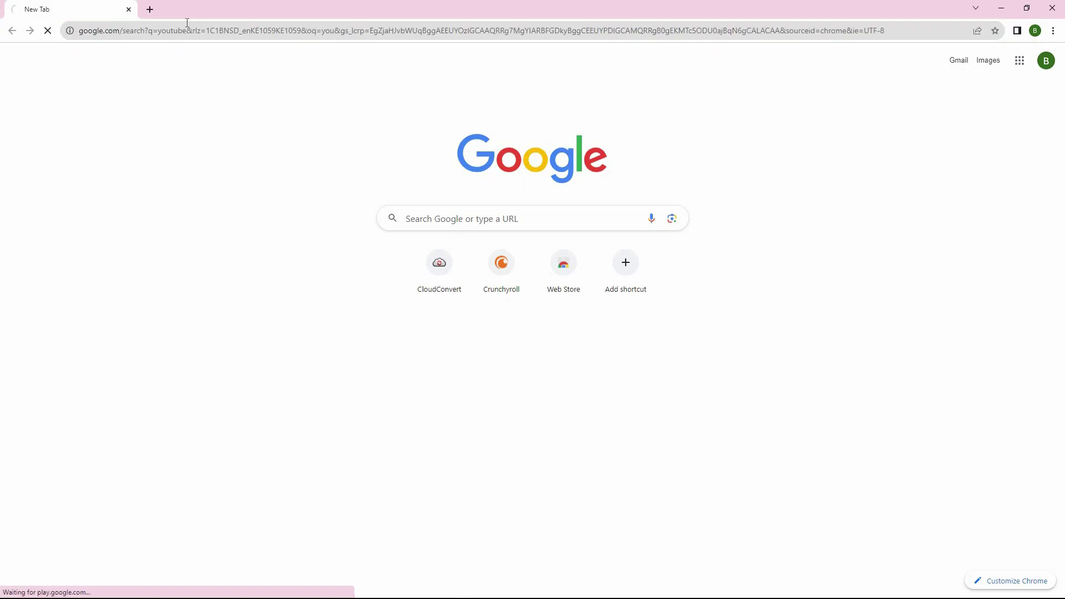